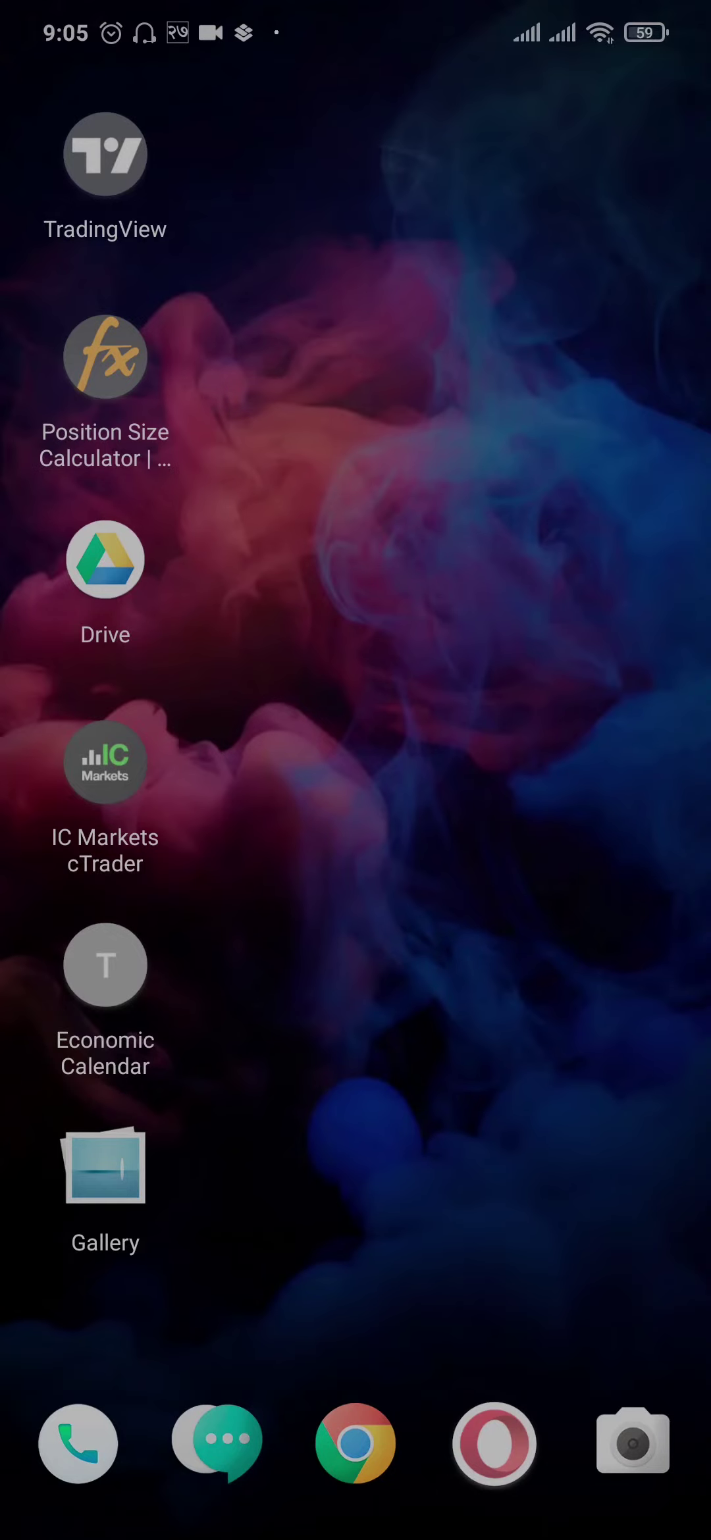
Launch Opera and load oceansidemortgage.com from the address bar
{"action": "left_click", "coordinate": [494, 1444]}
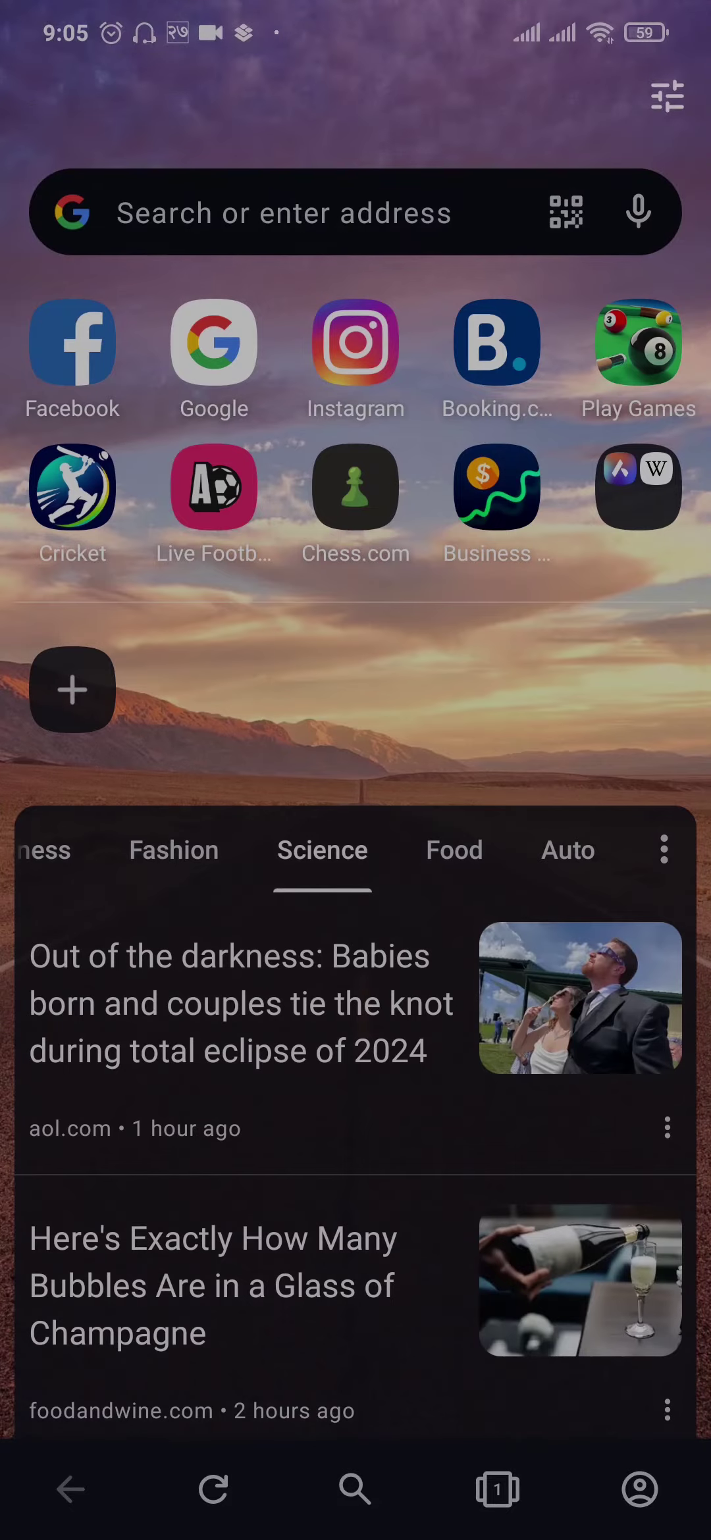
{"action": "left_click", "coordinate": [424, 194]}
{"action": "left_click", "coordinate": [355, 405]}
{"action": "type", "text": ".com"}
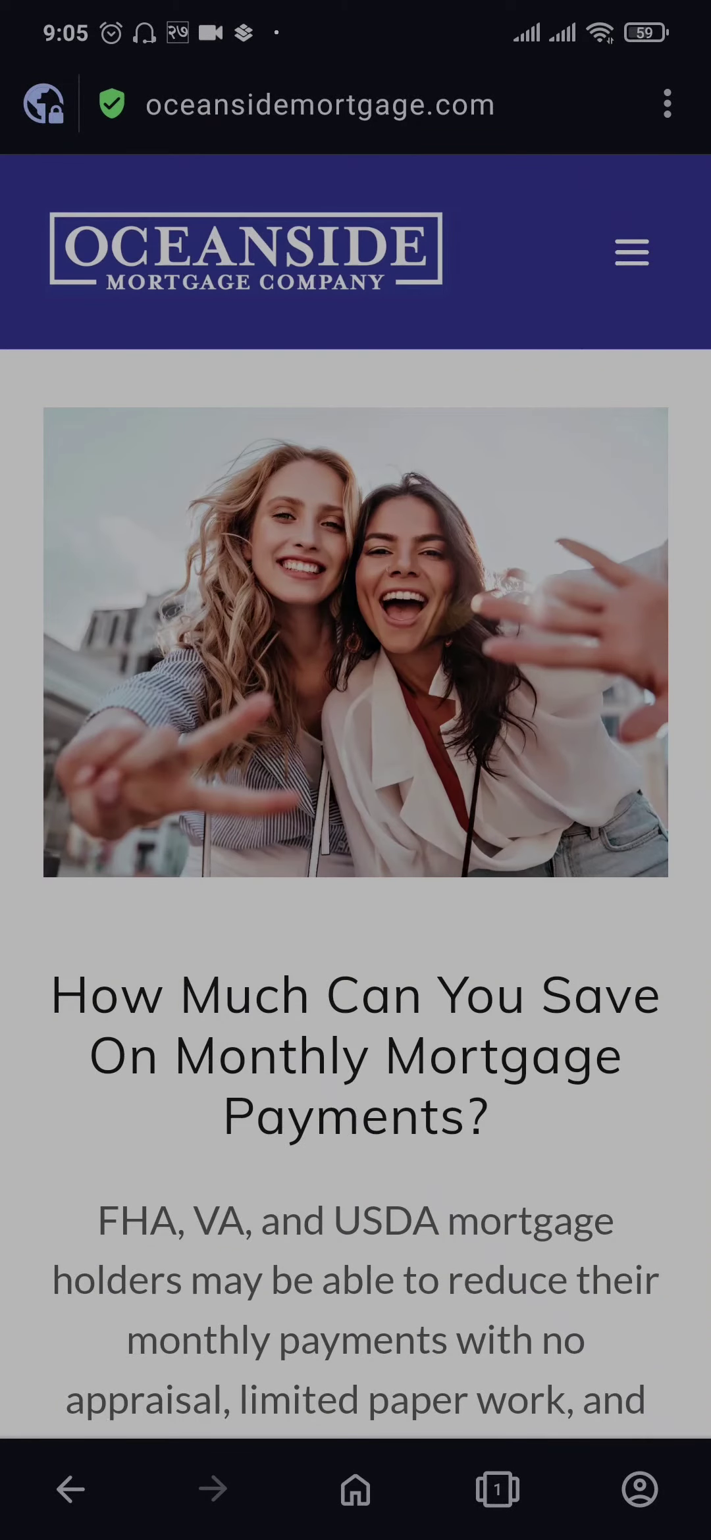
Open the site's main menu and expand SIGN IN to reach My Home Servicing login
{"action": "left_click", "coordinate": [644, 247]}
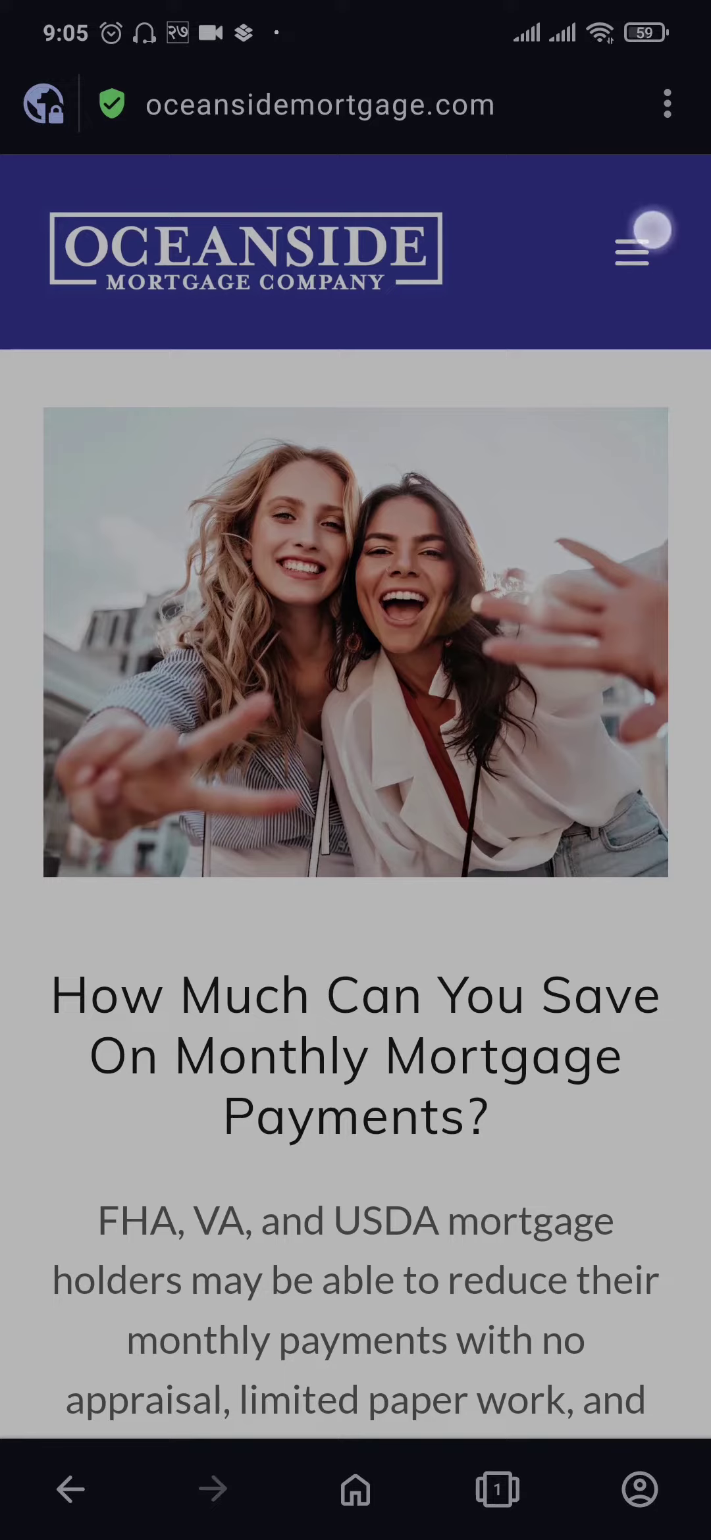
{"action": "left_click", "coordinate": [631, 248]}
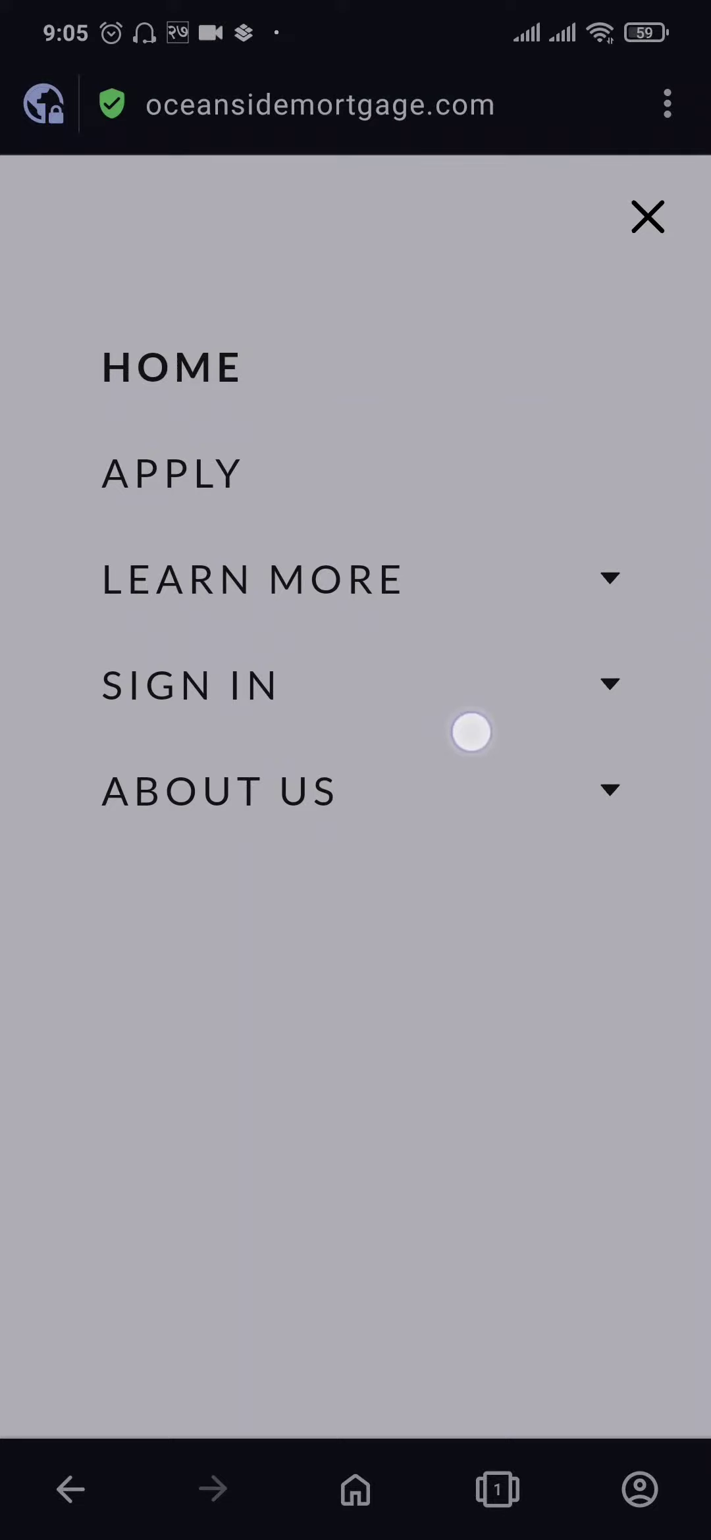
{"action": "left_click", "coordinate": [622, 562]}
{"action": "left_click", "coordinate": [608, 684]}
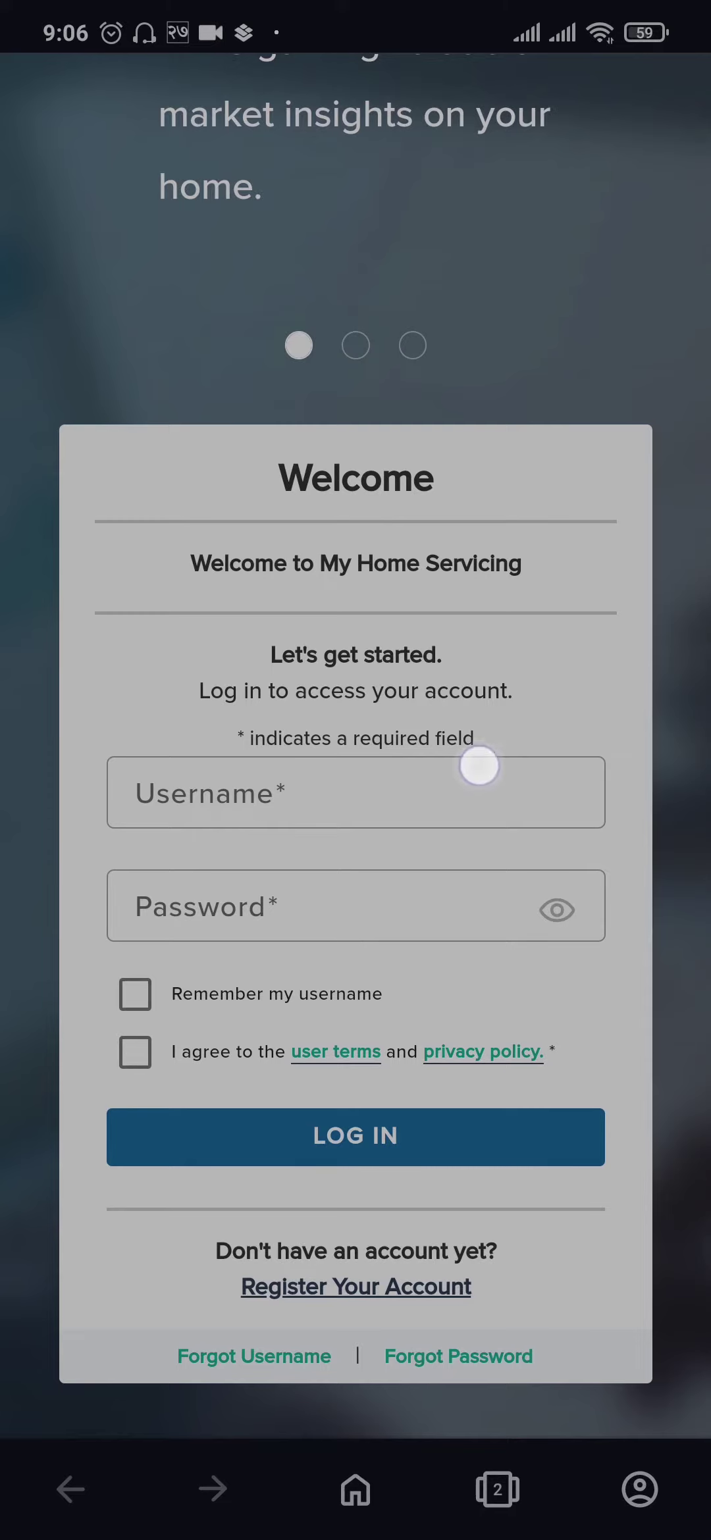
{"action": "scroll", "coordinate": [564, 766], "scroll_direction": "down", "scroll_amount": 1}
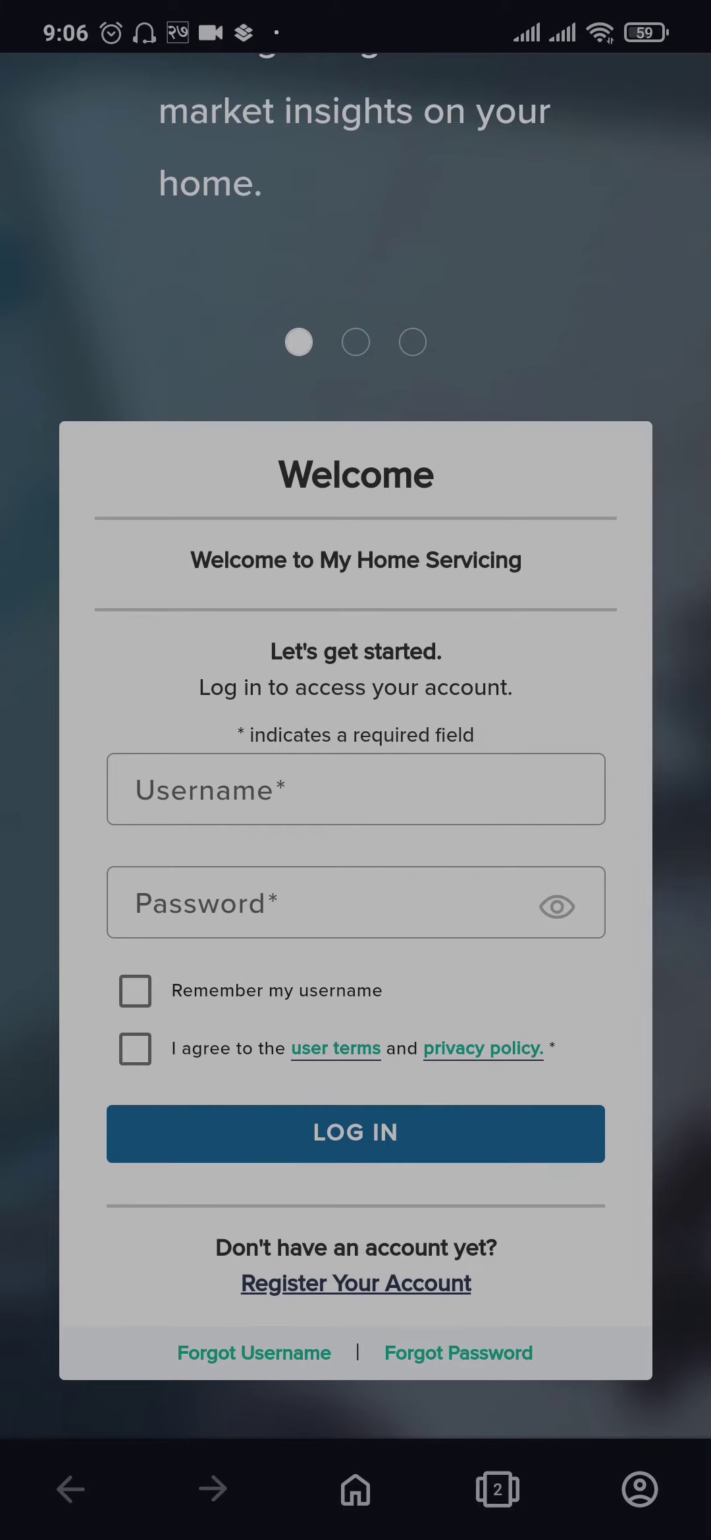
{"action": "left_click", "coordinate": [373, 818]}
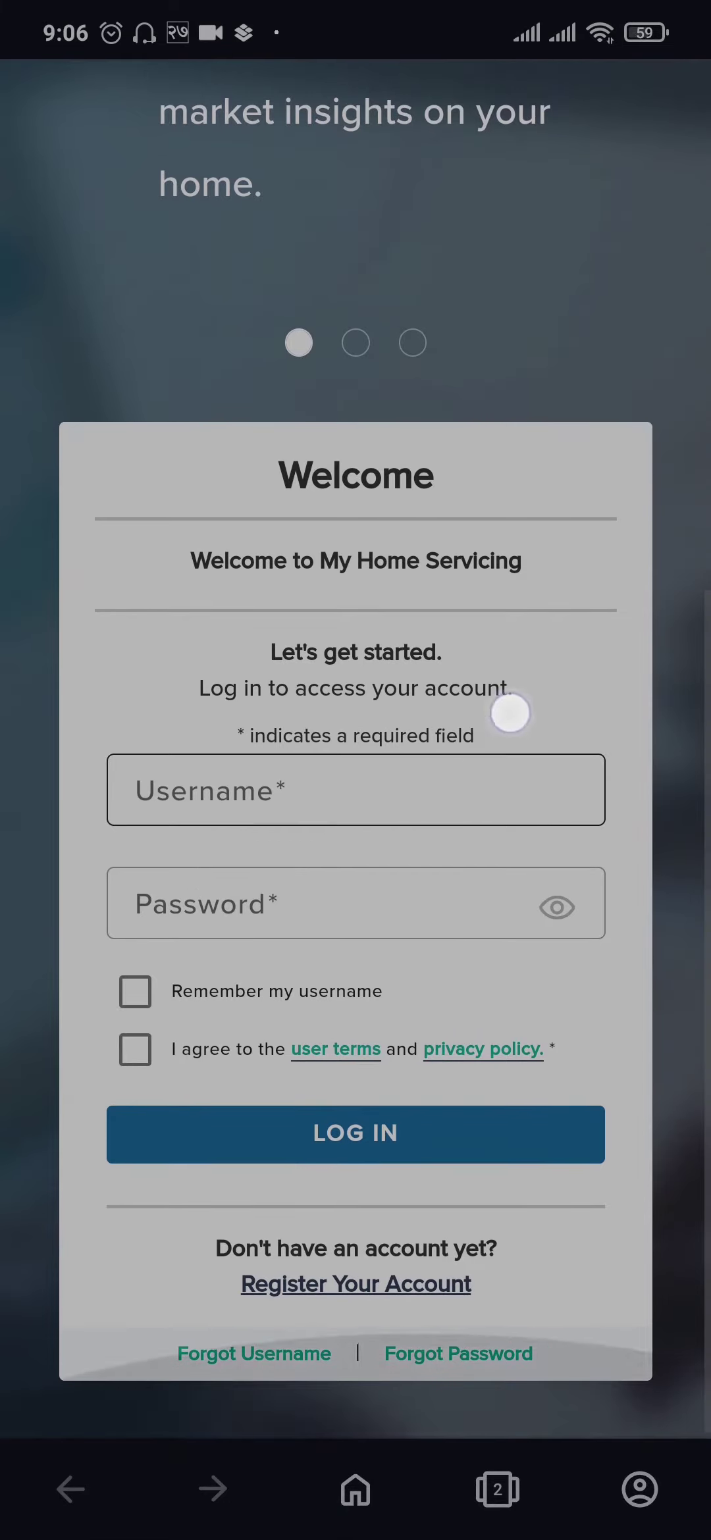
{"action": "scroll", "coordinate": [511, 711], "scroll_direction": "up", "scroll_amount": 1}
{"action": "left_click_drag", "start_coordinate": [398, 1157], "coordinate": [451, 1062]}
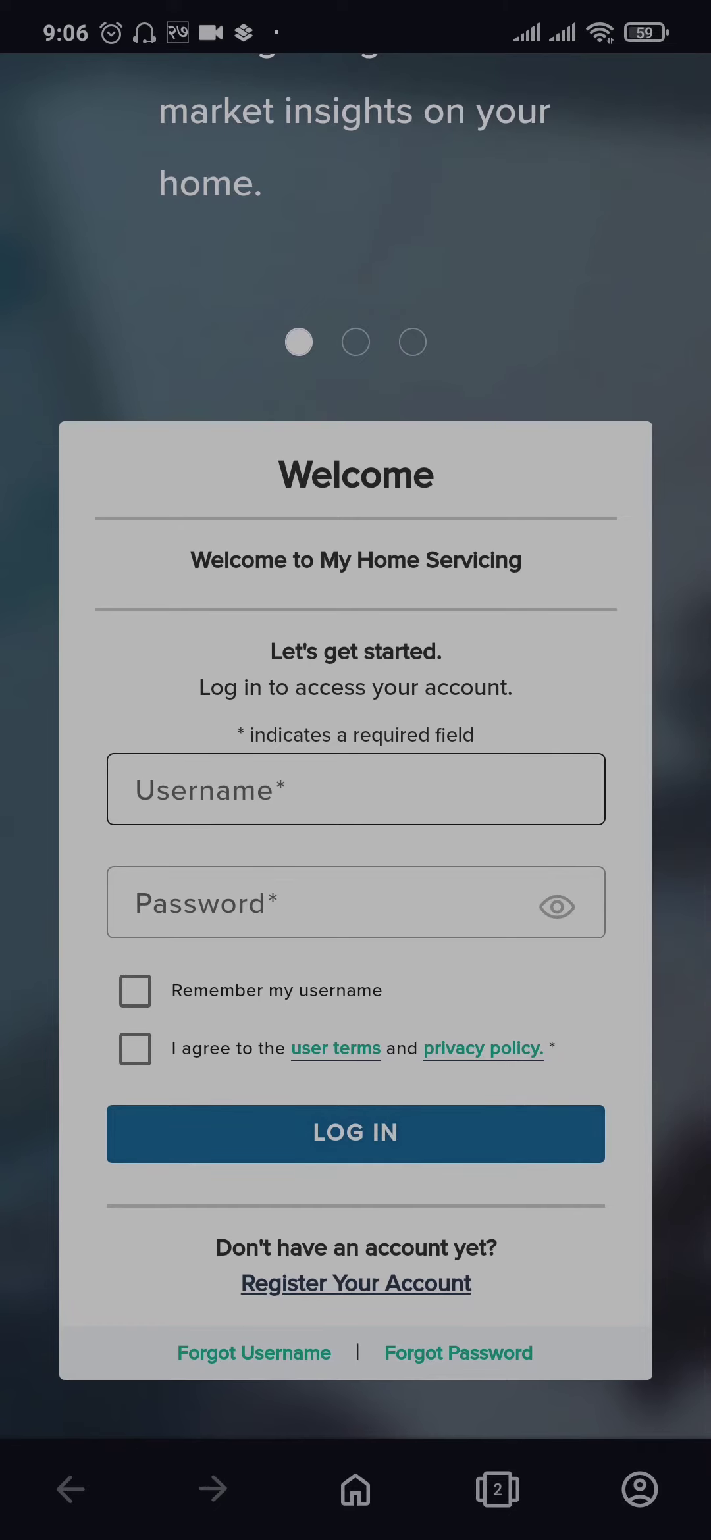
{"action": "mouse_move", "coordinate": [338, 1348]}
{"action": "left_mouse_down"}
{"action": "mouse_move", "coordinate": [424, 1352]}
{"action": "mouse_move", "coordinate": [328, 1351]}
{"action": "left_mouse_up"}
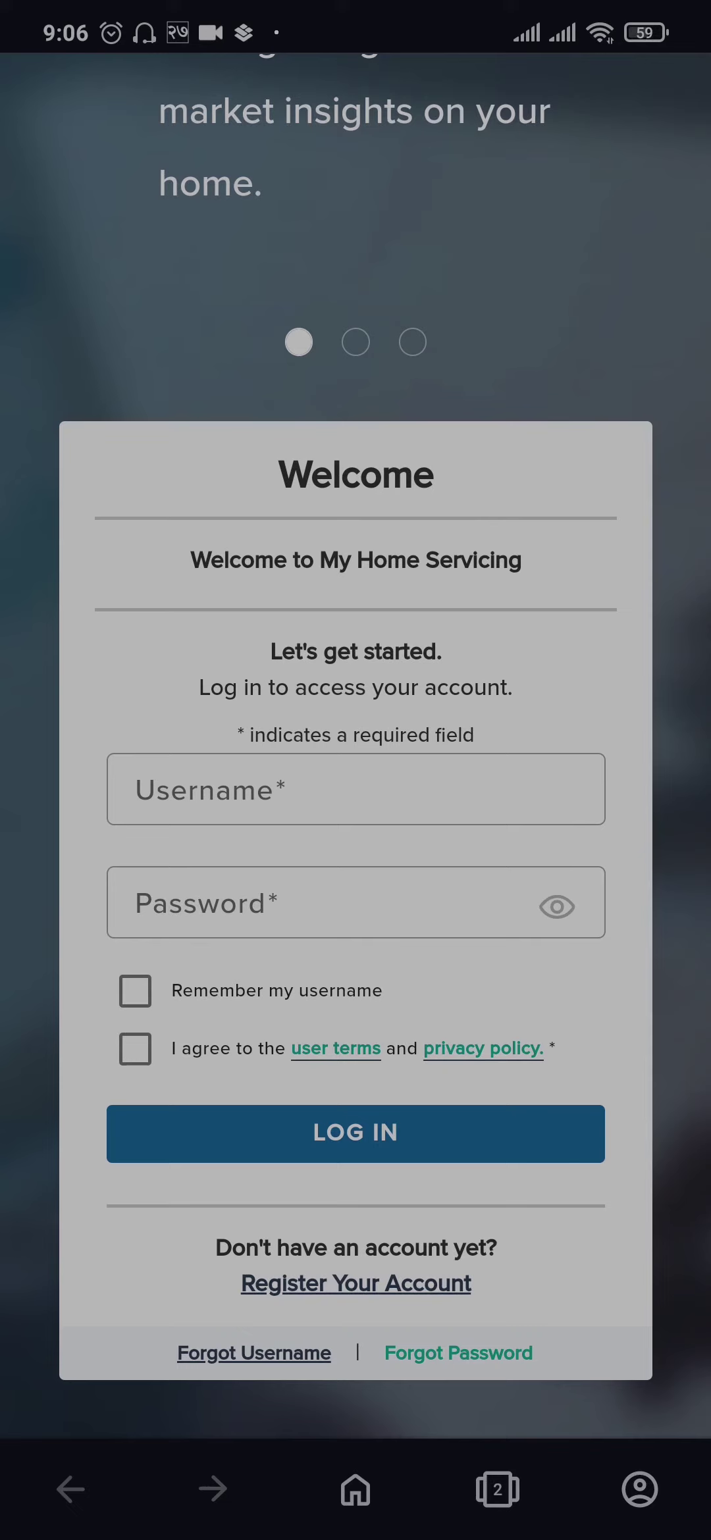
Tick 'Remember my username' and the user terms agreement, then return to the Android home screen
{"action": "left_click", "coordinate": [135, 990]}
{"action": "left_click", "coordinate": [135, 1047]}
{"action": "left_click_drag", "start_coordinate": [258, 975], "coordinate": [514, 1005]}
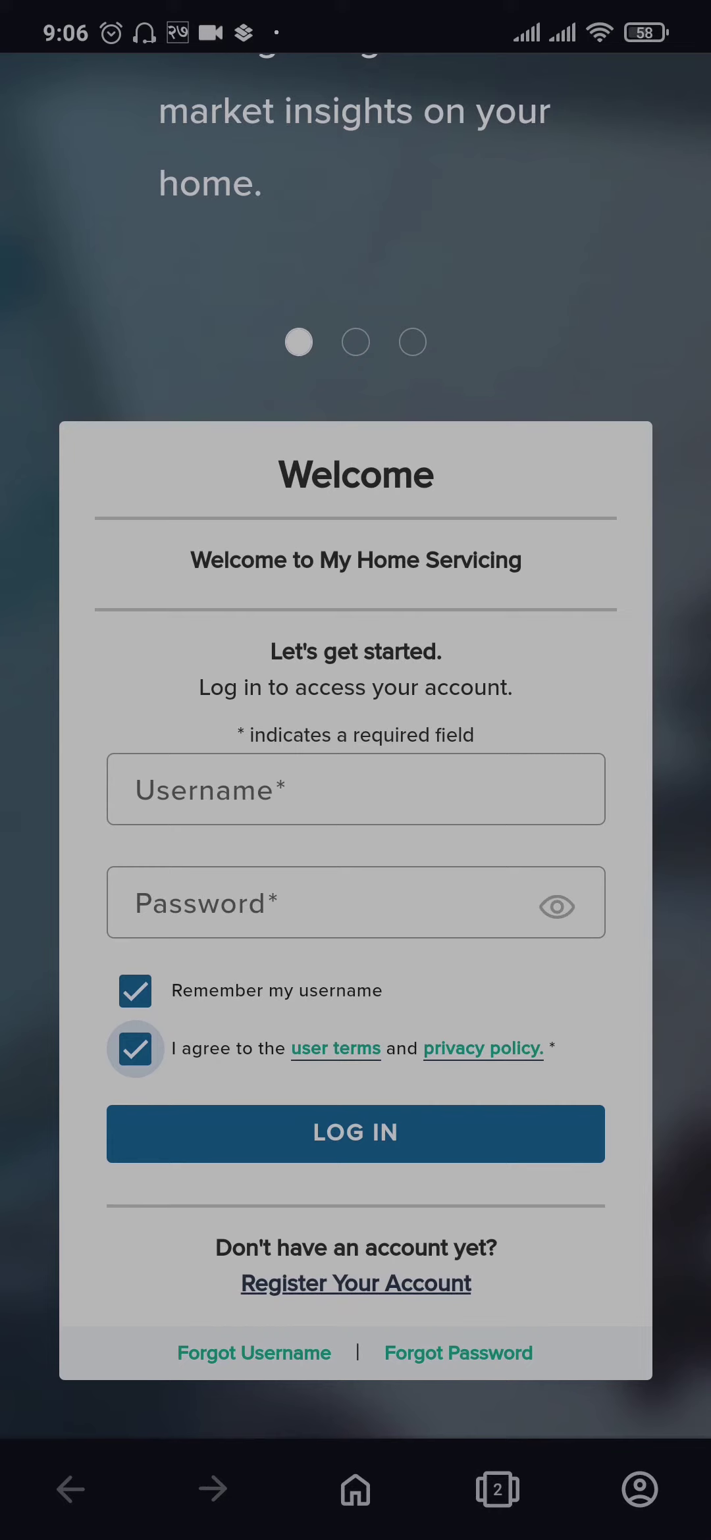
{"action": "left_click", "coordinate": [335, 1047]}
{"action": "key", "text": "Home"}
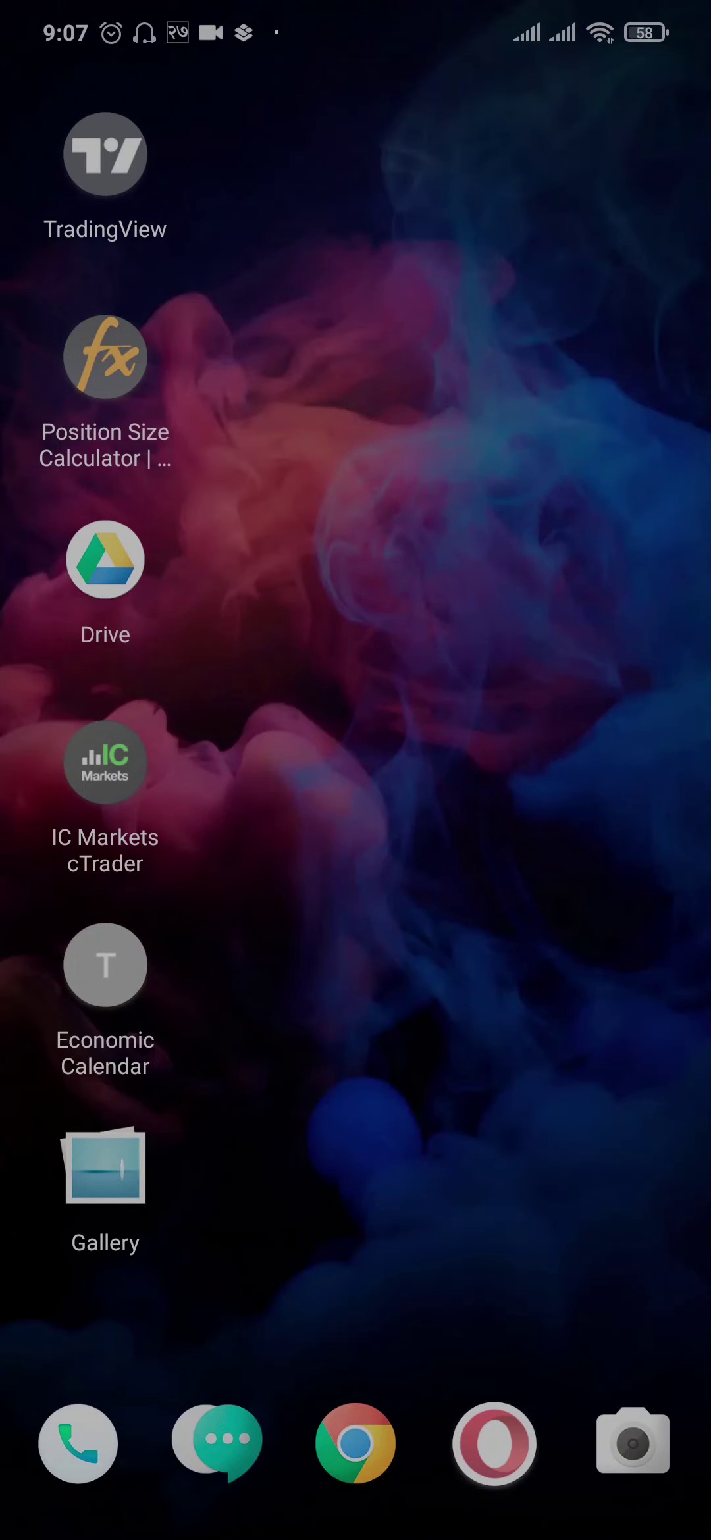